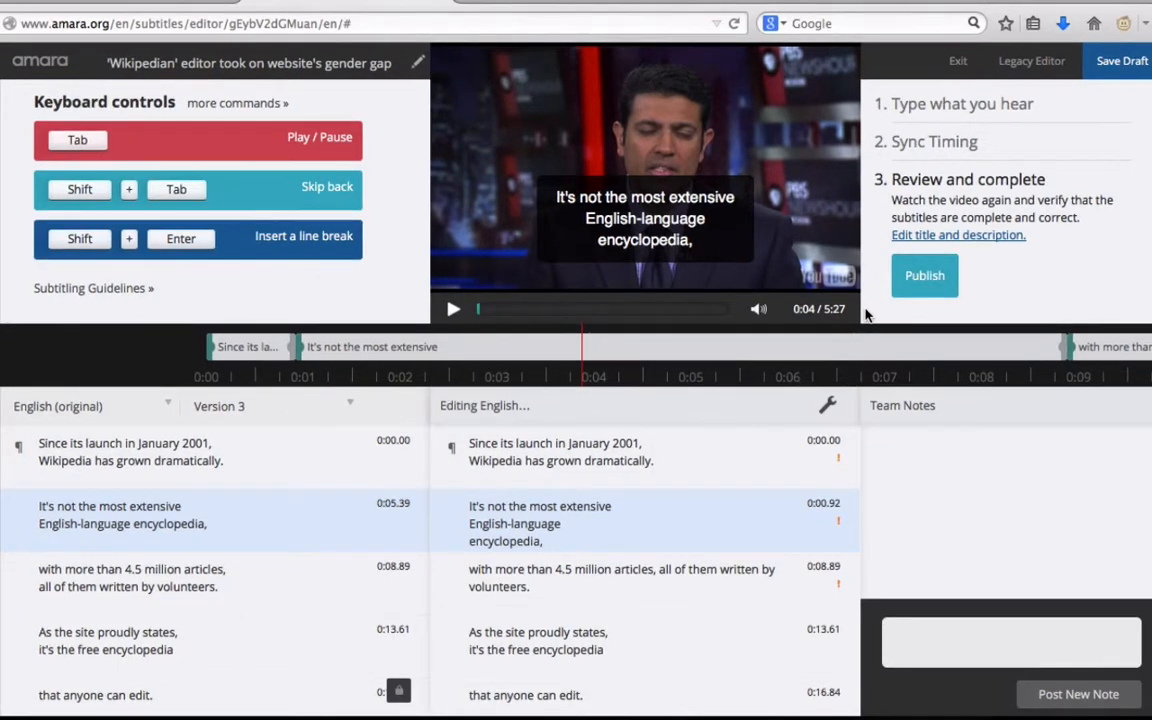
- Extend the first English subtitle on the timeline so the second one starts at 0:04.67, and replay that stretch to check the timing
{"action": "left_click", "coordinate": [700, 451]}
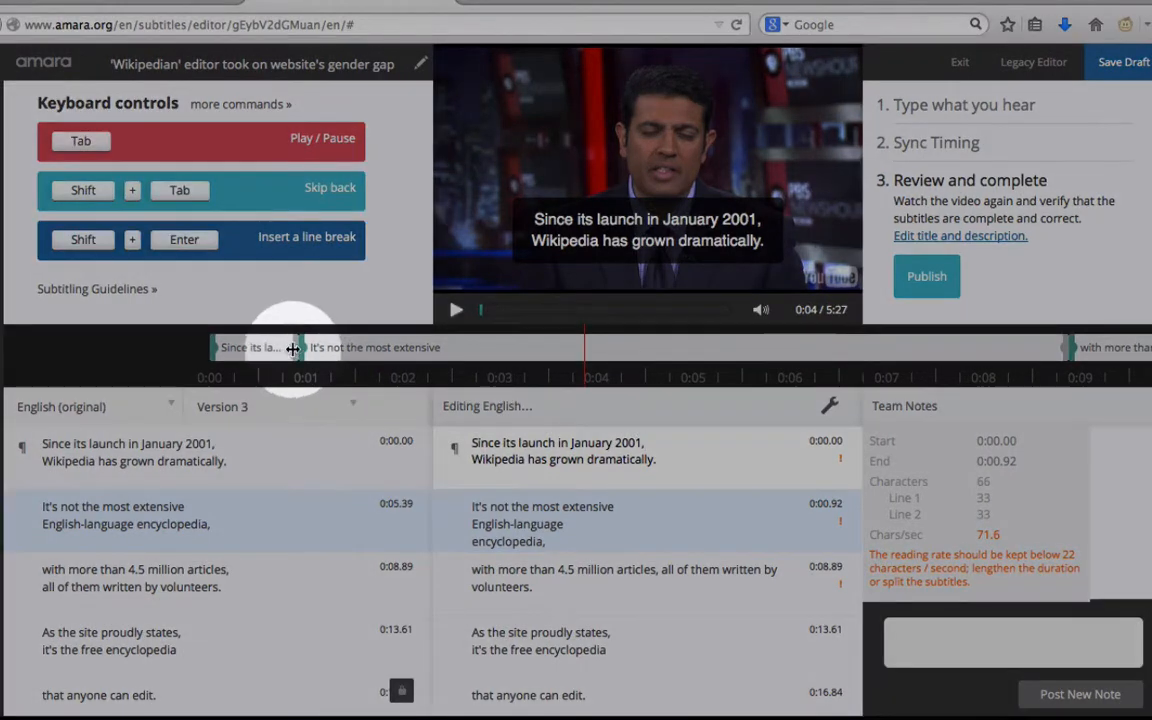
{"action": "left_click_drag", "start_coordinate": [298, 347], "coordinate": [660, 352]}
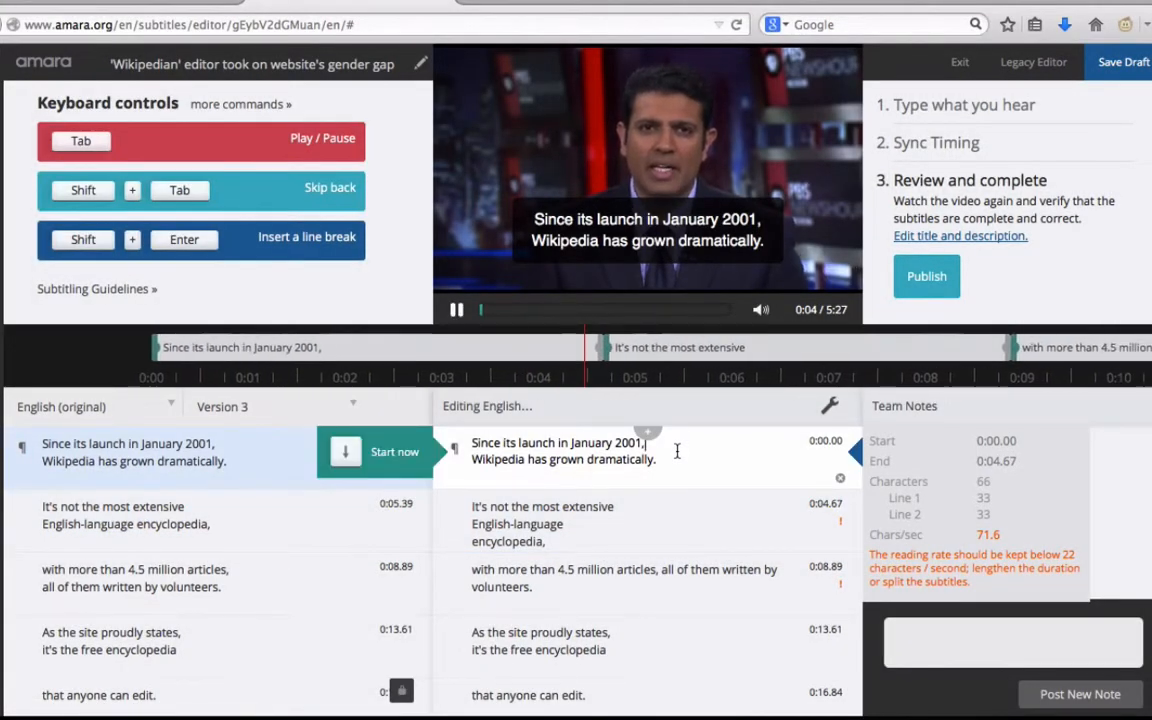
{"action": "key", "text": "Tab"}
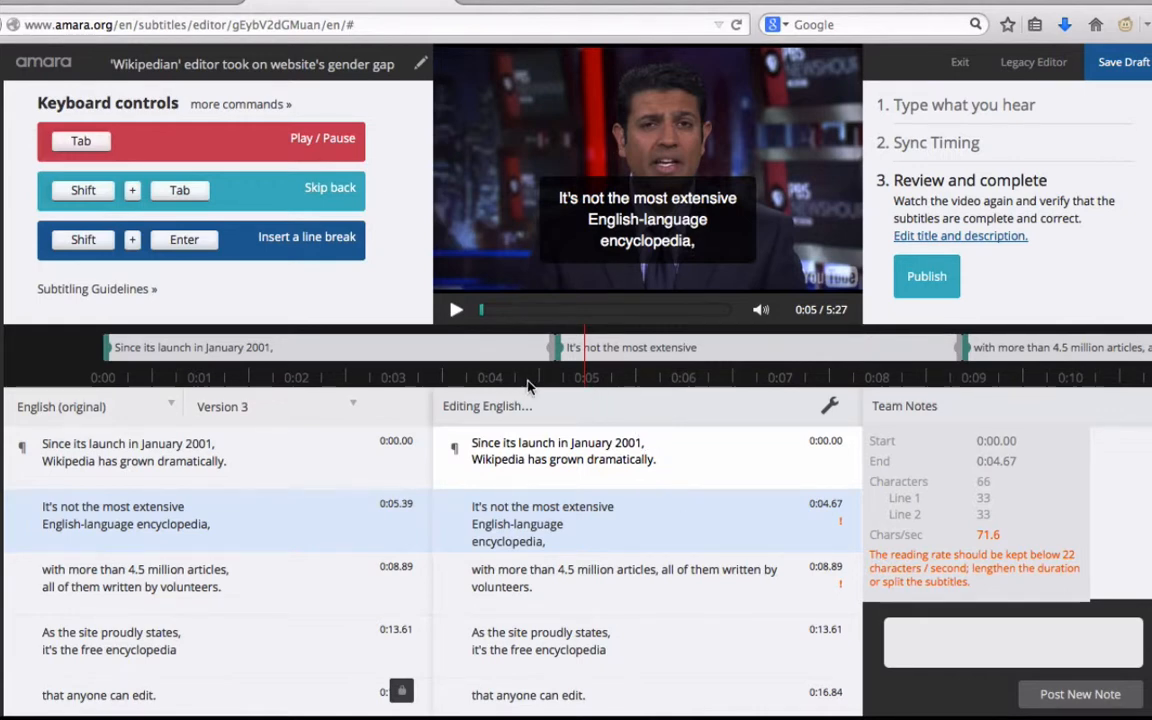
{"action": "left_click_drag", "start_coordinate": [529, 386], "coordinate": [730, 381]}
{"action": "key", "text": "Tab"}
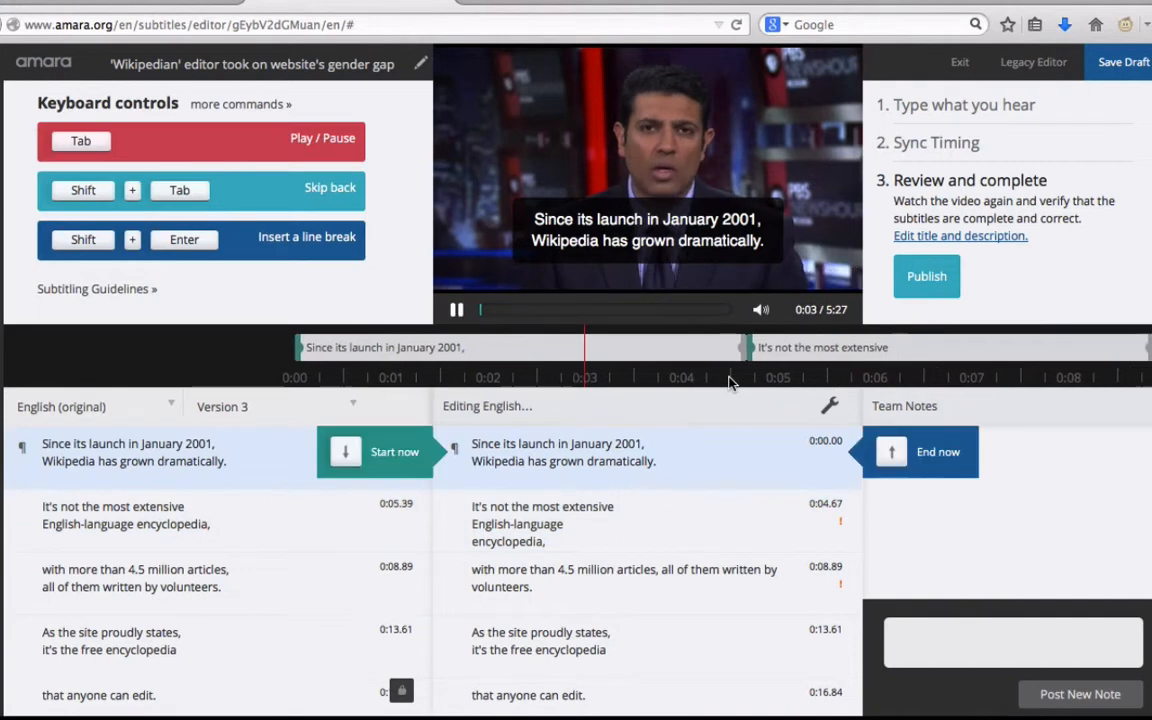
{"action": "key", "text": "Tab"}
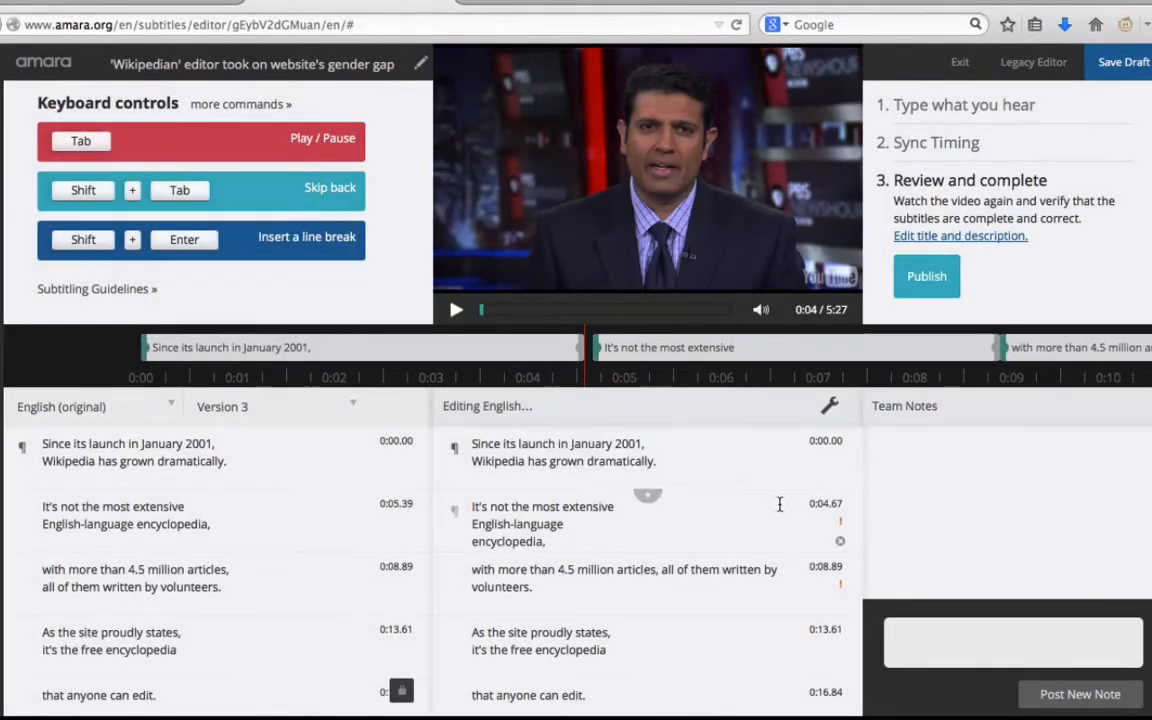
- Remove the line break before "encyclopedia," in the second English subtitle and add one after "articles," in the third
{"action": "left_click", "coordinate": [706, 525]}
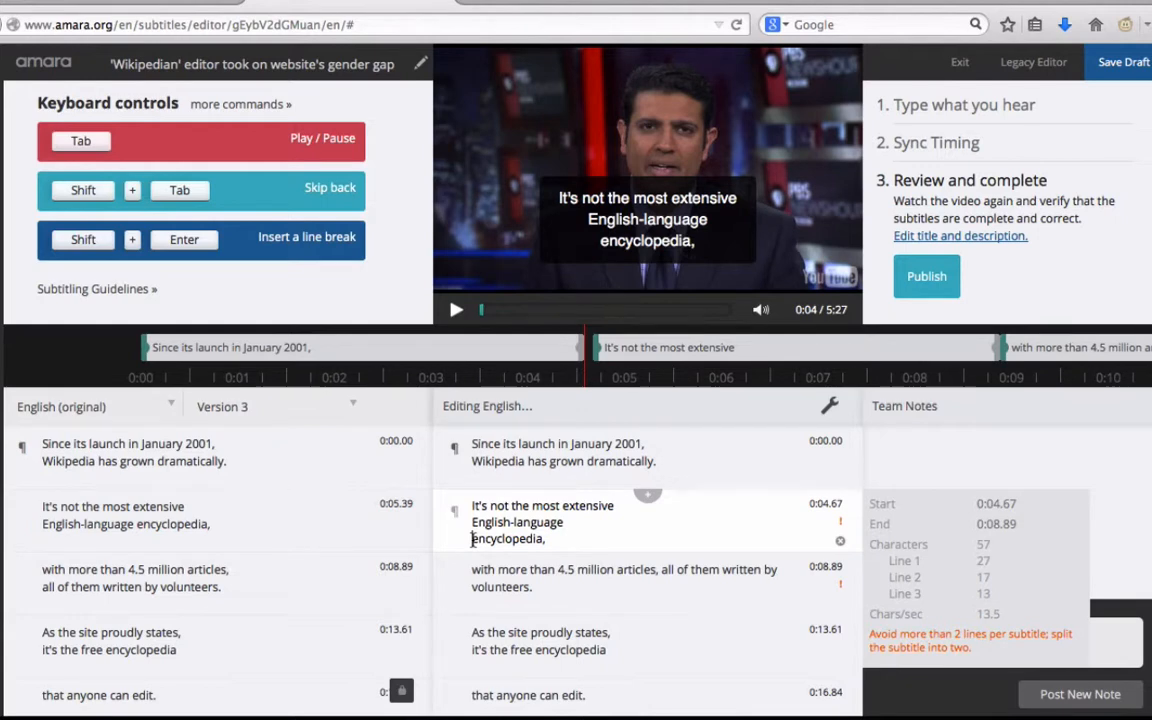
{"action": "key", "text": "BackSpace"}
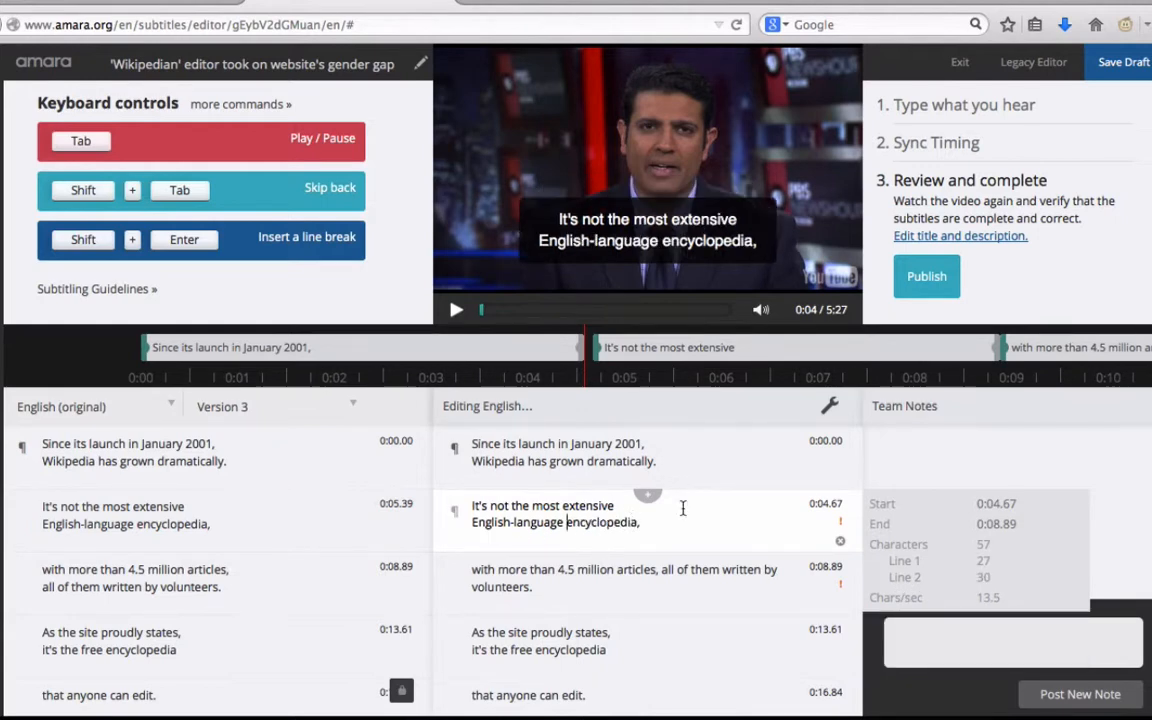
{"action": "left_click", "coordinate": [707, 592]}
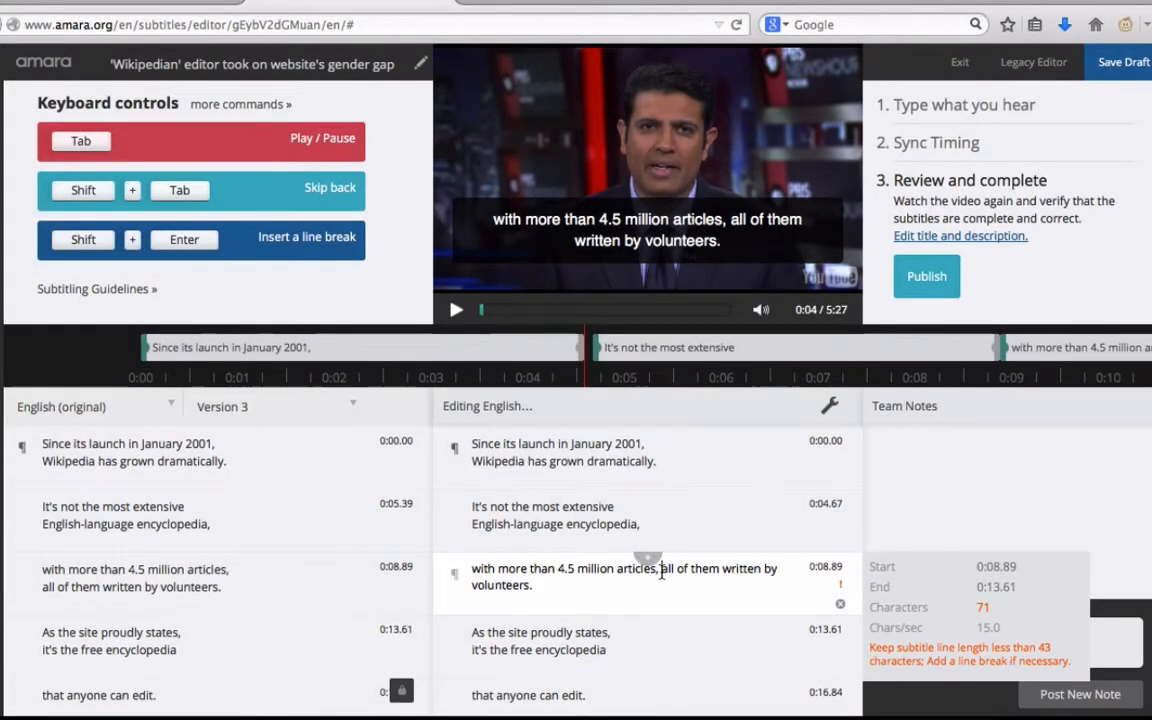
{"action": "left_click", "coordinate": [661, 571]}
{"action": "left_click", "coordinate": [661, 571]}
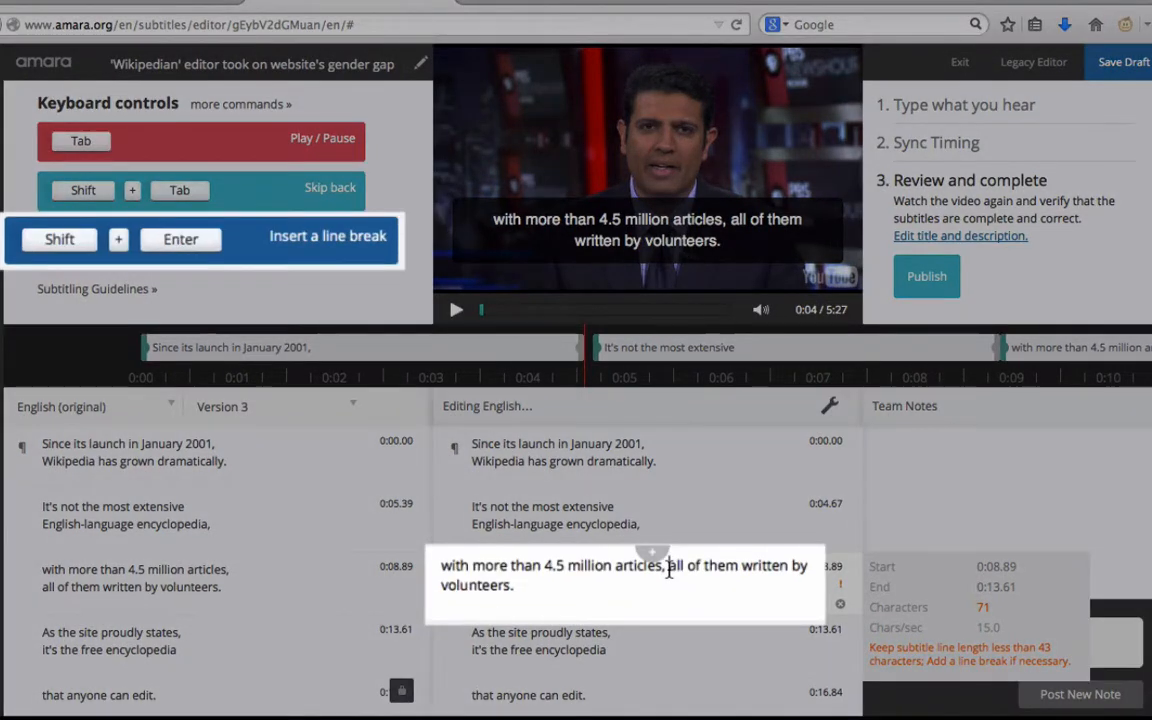
{"action": "key", "text": "shift+Return"}
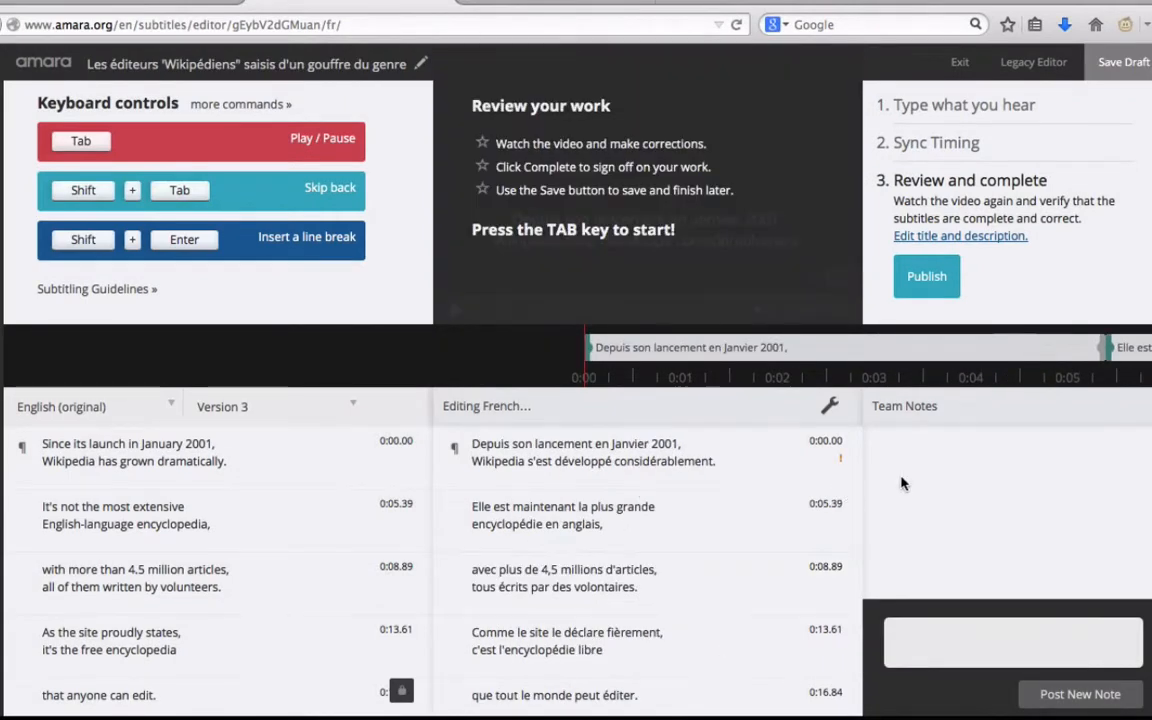
- Try moving the first French subtitle's line break from after "2001," to after "Wikipedia"
{"action": "key", "text": "Tab"}
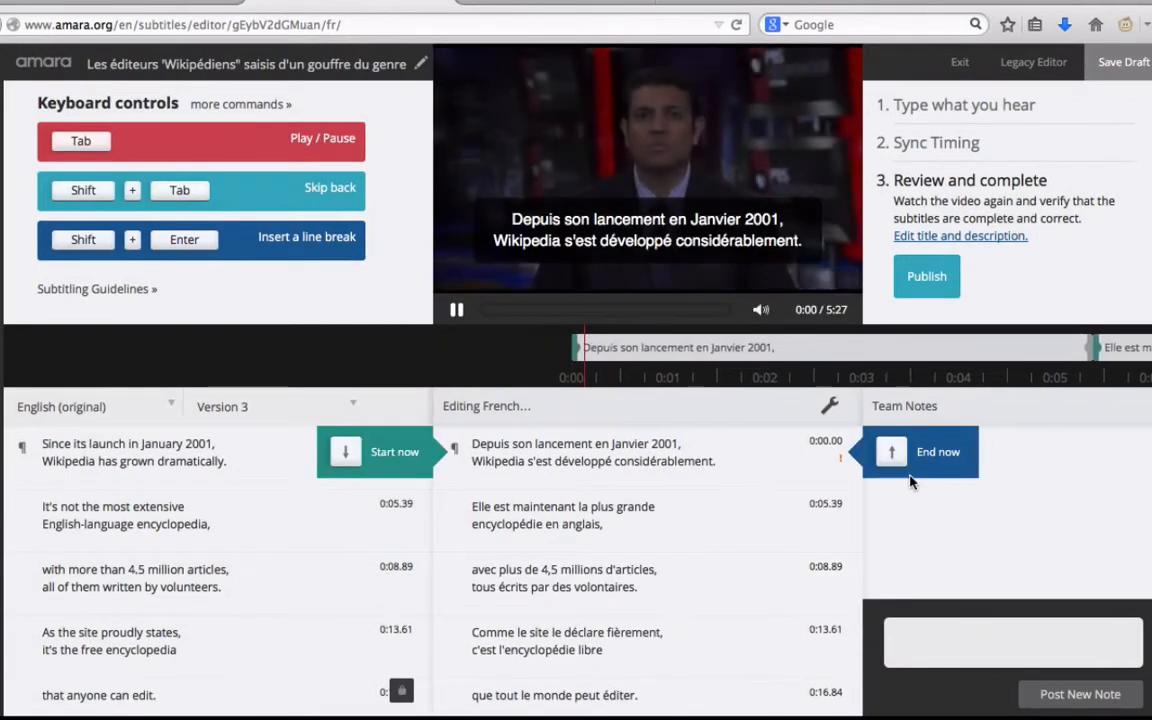
{"action": "key", "text": "Tab"}
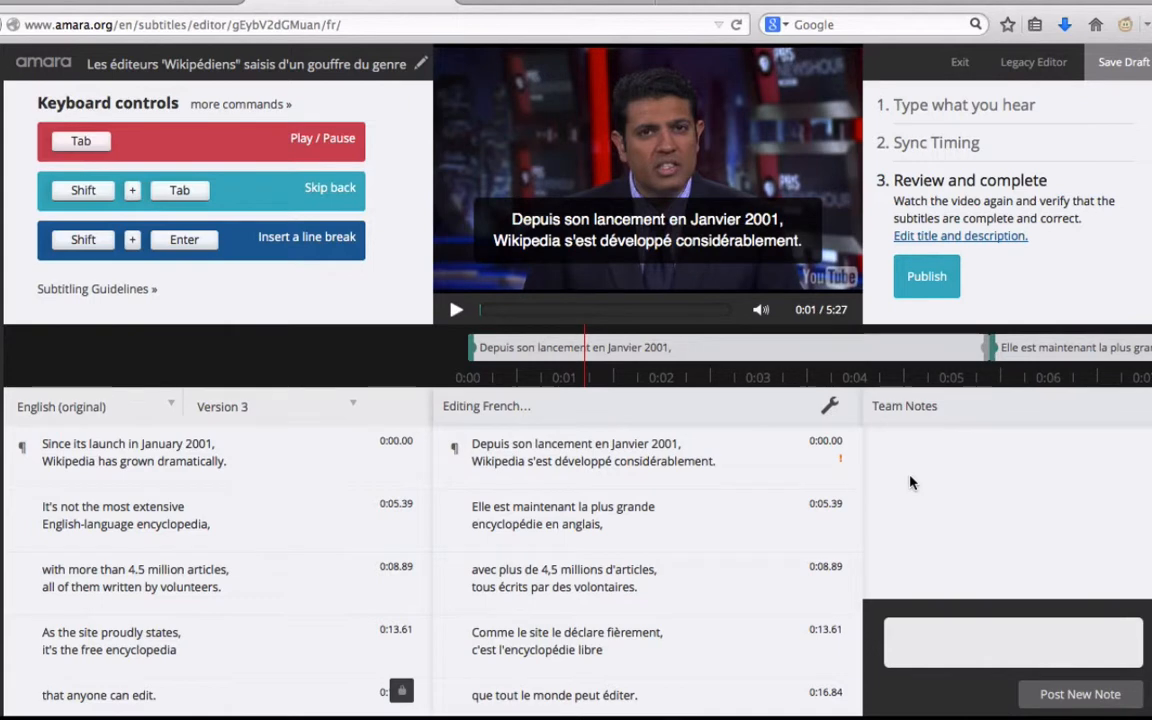
{"action": "left_click", "coordinate": [739, 464]}
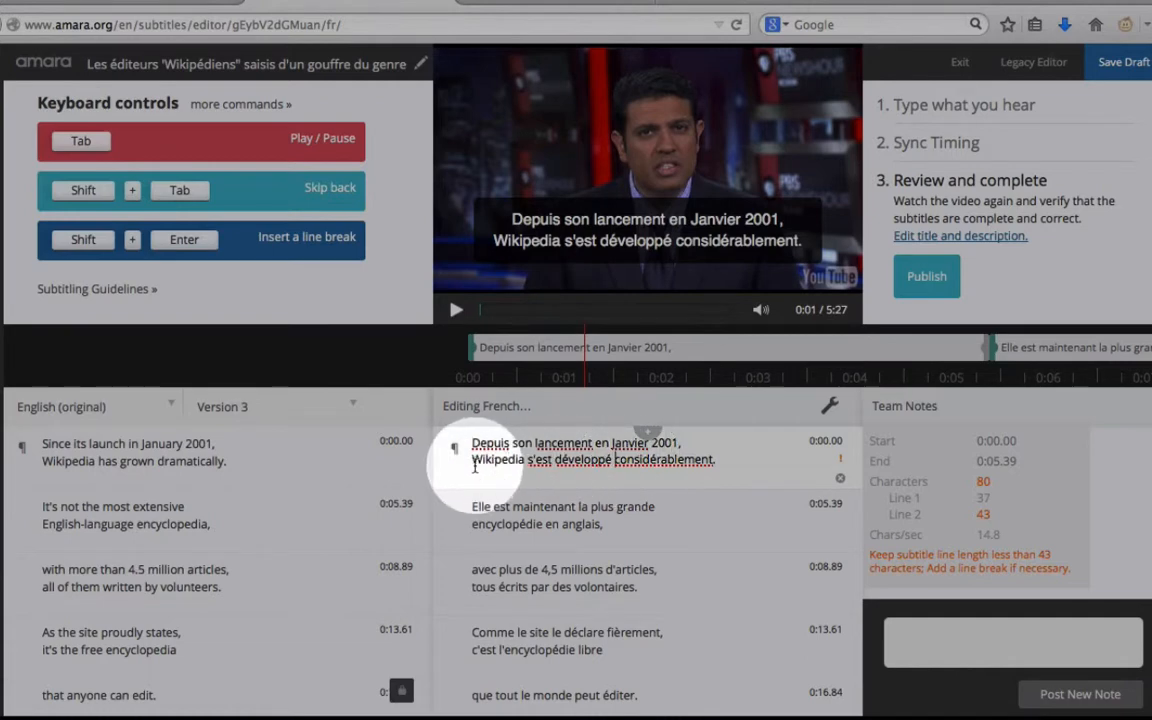
{"action": "left_click", "coordinate": [474, 460]}
{"action": "key", "text": "BackSpace"}
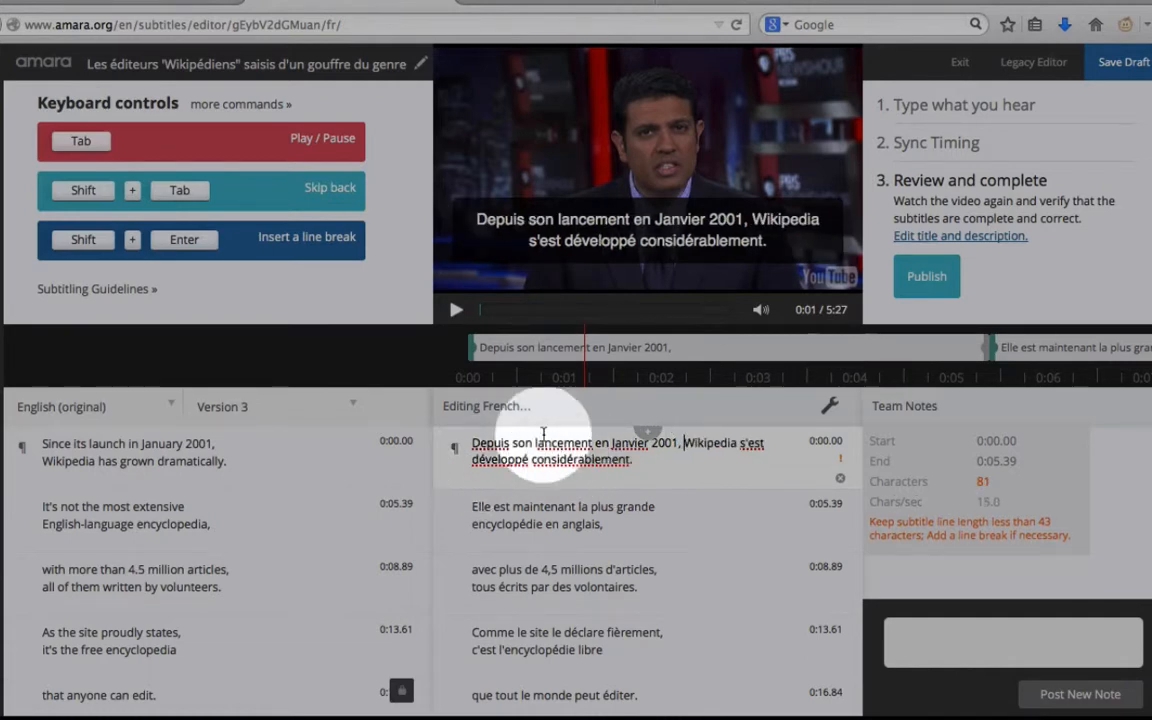
{"action": "left_click", "coordinate": [740, 444]}
{"action": "key", "text": "shift+Return"}
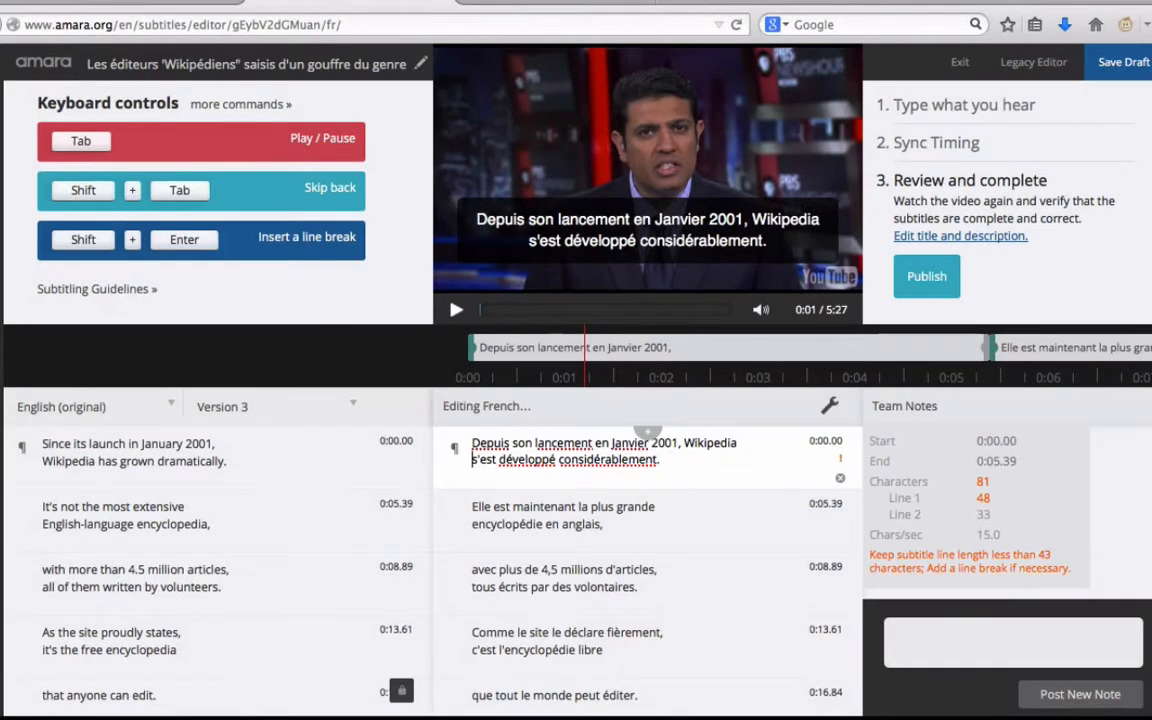
{"action": "key", "text": "BackSpace"}
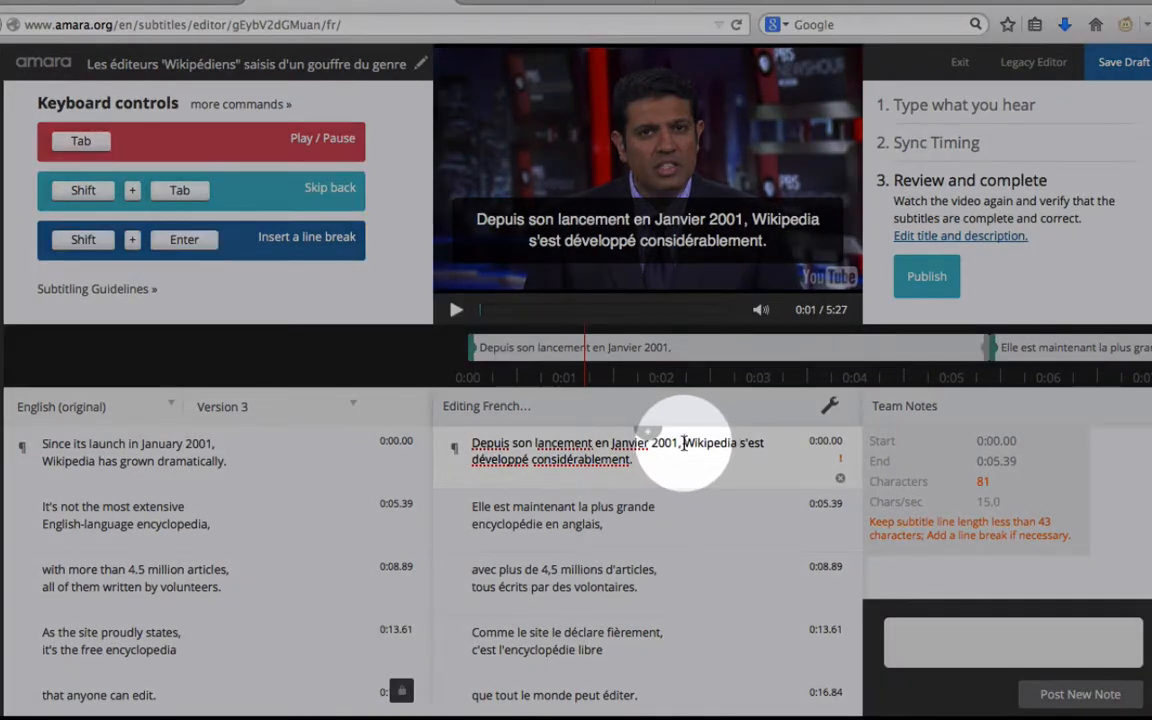
- Move "Wikipedia s'est développé considérablement." out of the first French subtitle into a new subtitle inserted directly after it
{"action": "left_click_drag", "start_coordinate": [684, 443], "coordinate": [700, 468]}
{"action": "key", "text": "cmd+c"}
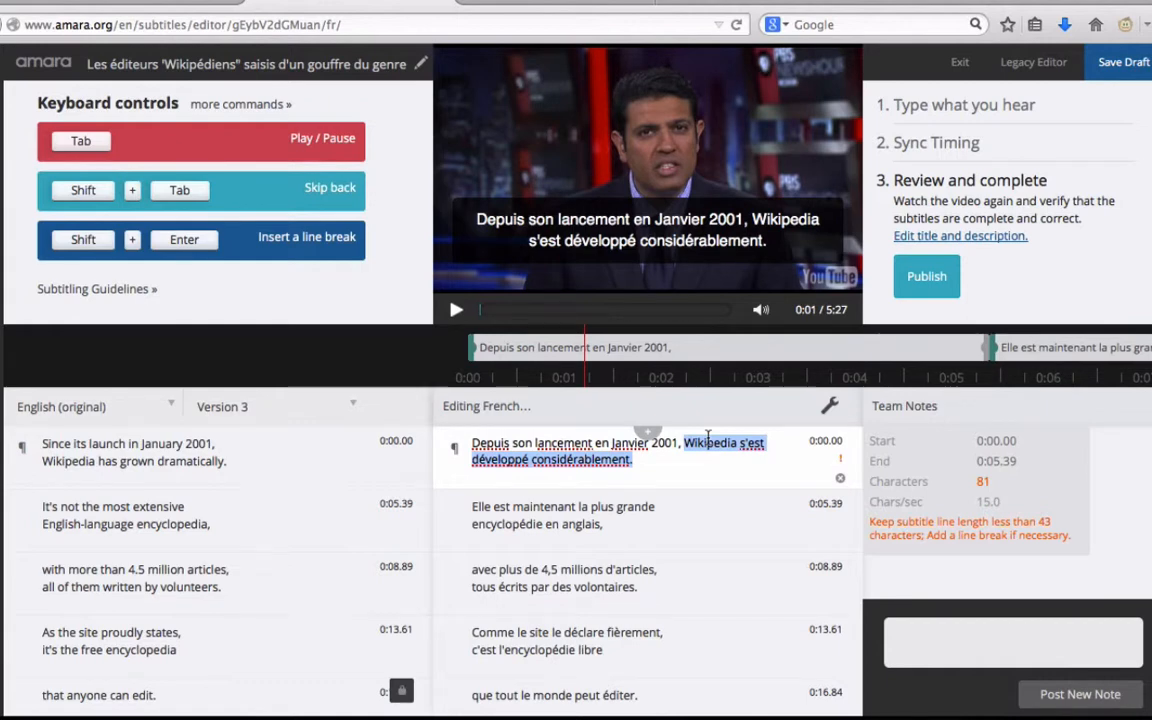
{"action": "right_click", "coordinate": [710, 446]}
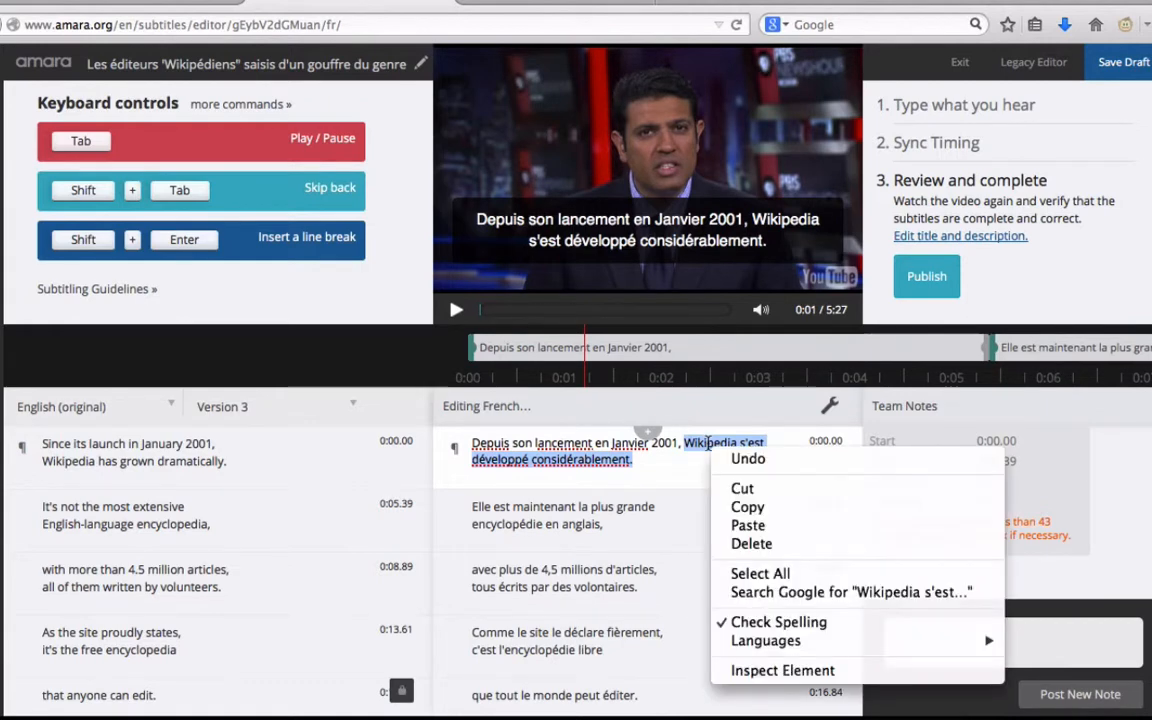
{"action": "left_click", "coordinate": [740, 488]}
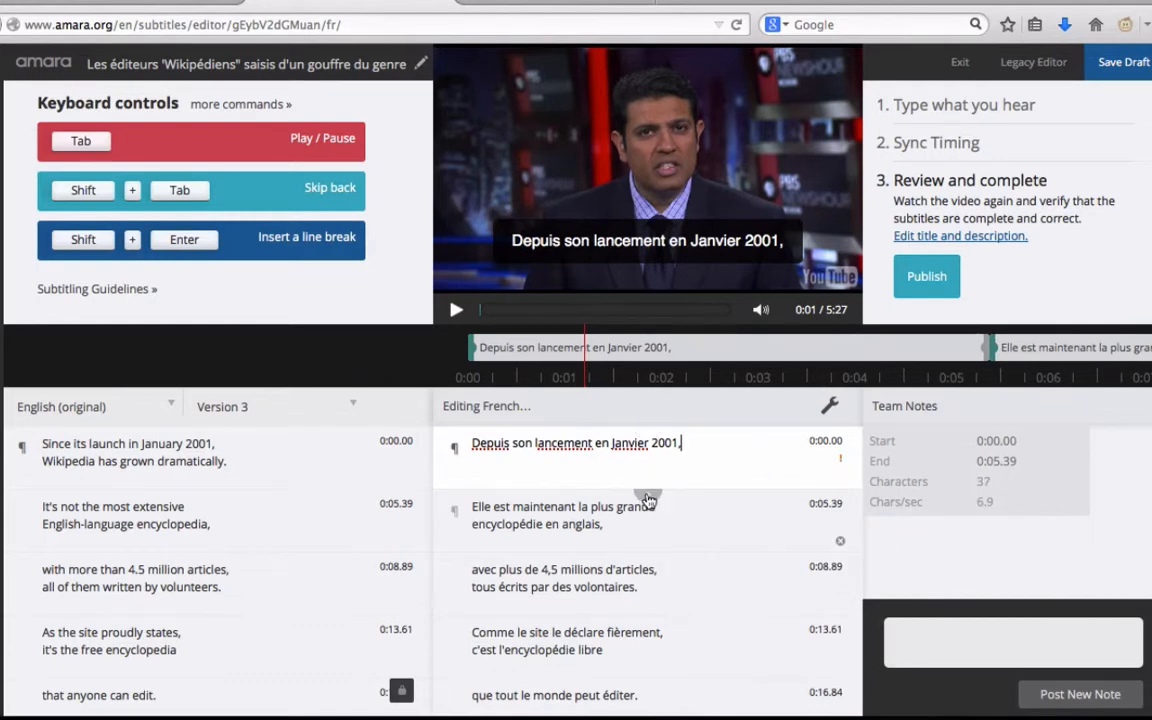
{"action": "left_click", "coordinate": [646, 496]}
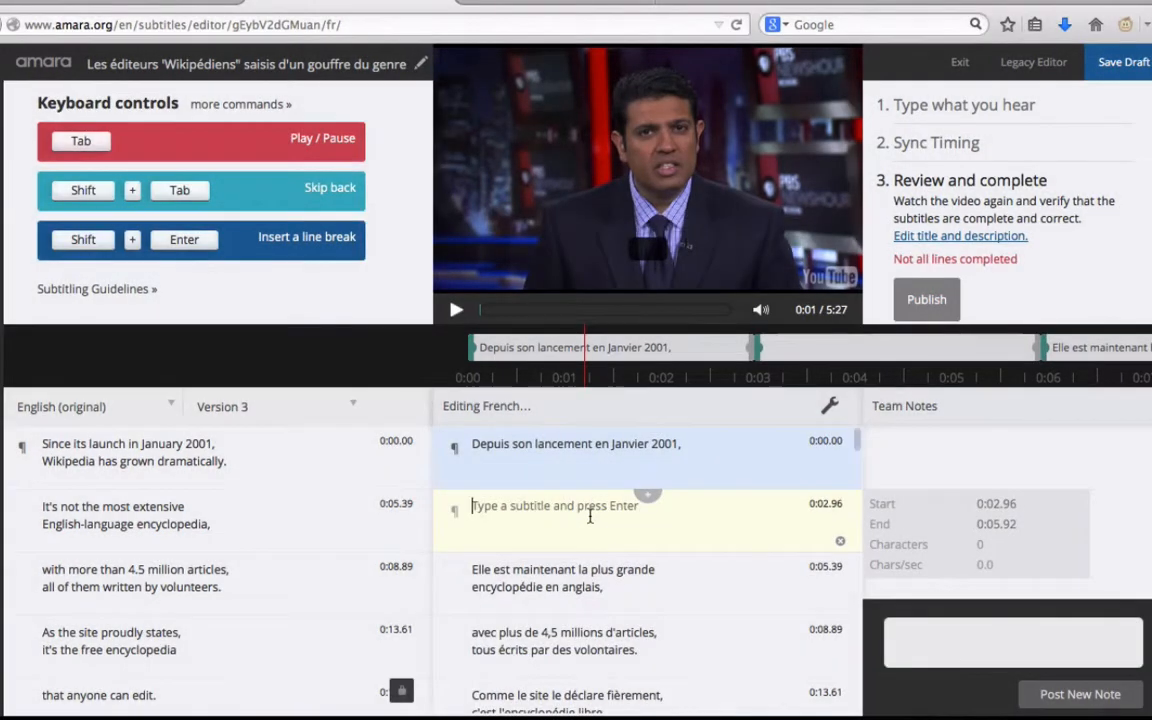
{"action": "right_click", "coordinate": [590, 513]}
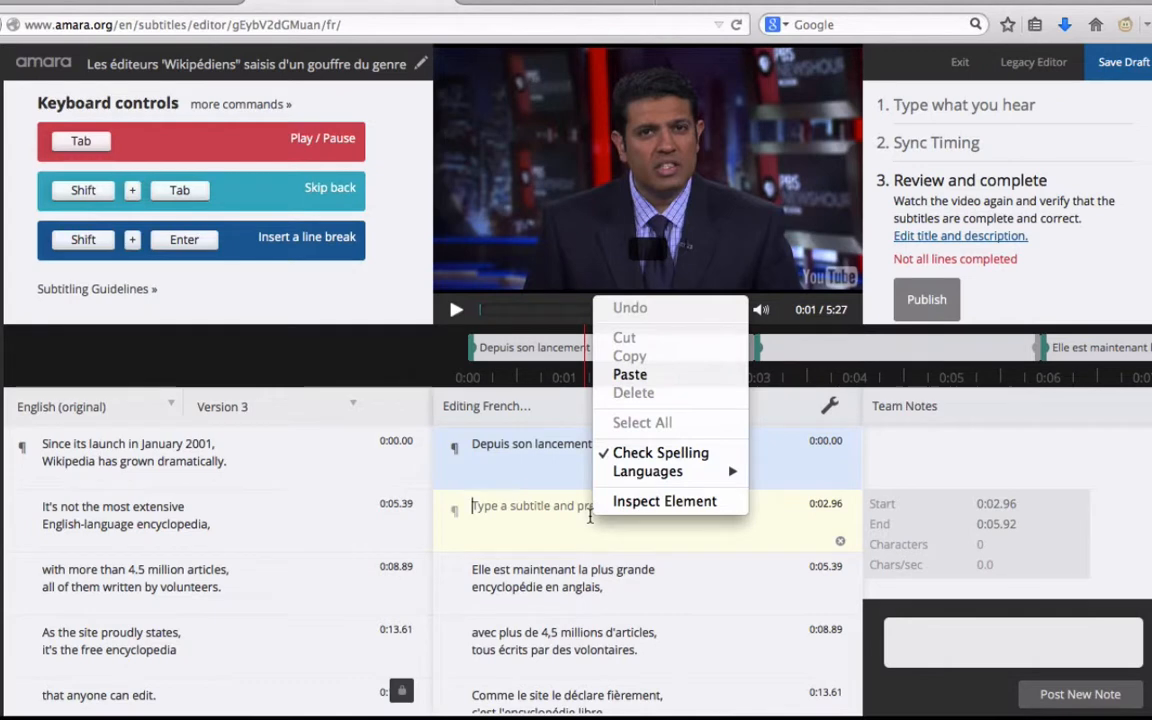
{"action": "left_click", "coordinate": [630, 374]}
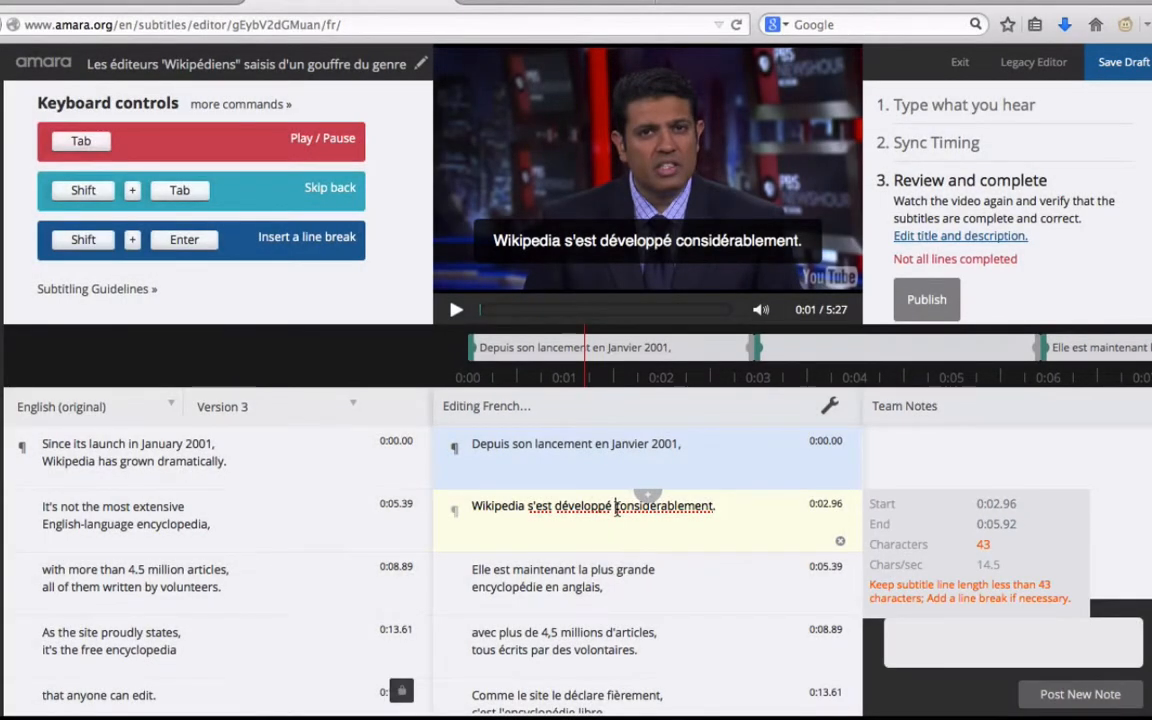
- Break the new French subtitle into two lines before "considérablement."
{"action": "left_click", "coordinate": [616, 508]}
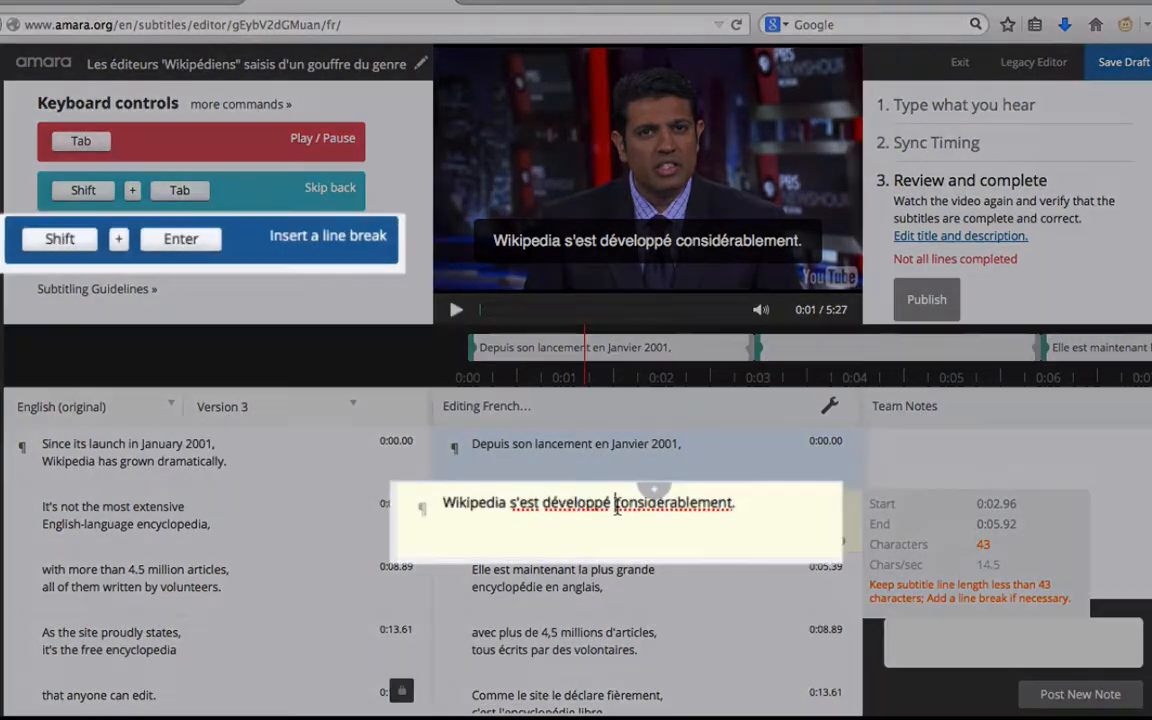
{"action": "key", "text": "shift+Return"}
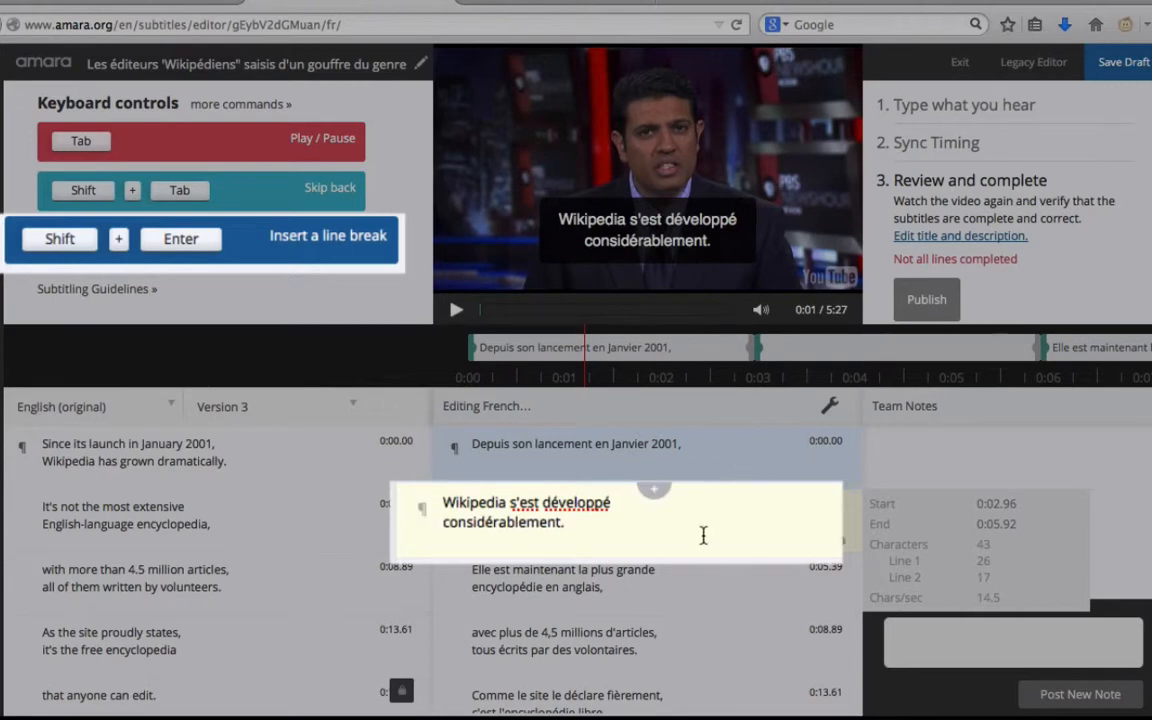
{"action": "left_click", "coordinate": [716, 475]}
{"action": "left_click", "coordinate": [707, 514]}
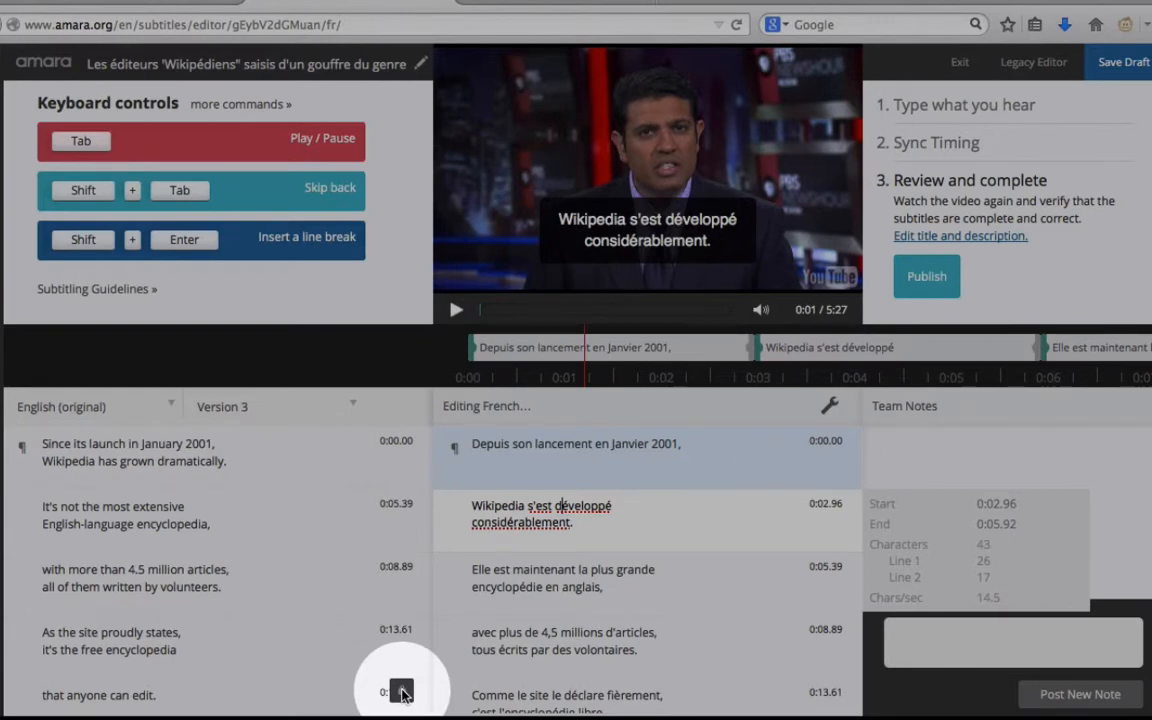
- Unlock the synchronized scrolling, align the French "Wikipedia s'est développé considérablement." with the first English subtitle, and relock it
{"action": "left_click", "coordinate": [402, 692]}
{"action": "scroll", "coordinate": [487, 619], "scroll_direction": "down", "scroll_amount": 1}
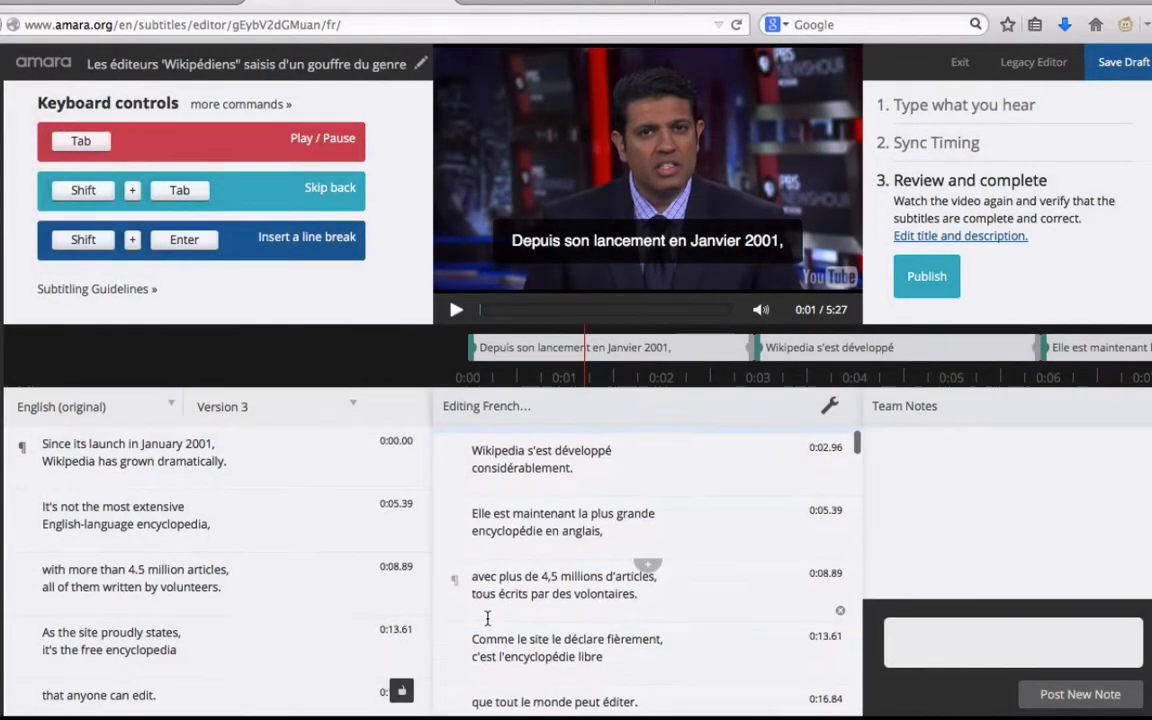
{"action": "scroll", "coordinate": [487, 619], "scroll_direction": "down", "scroll_amount": 1}
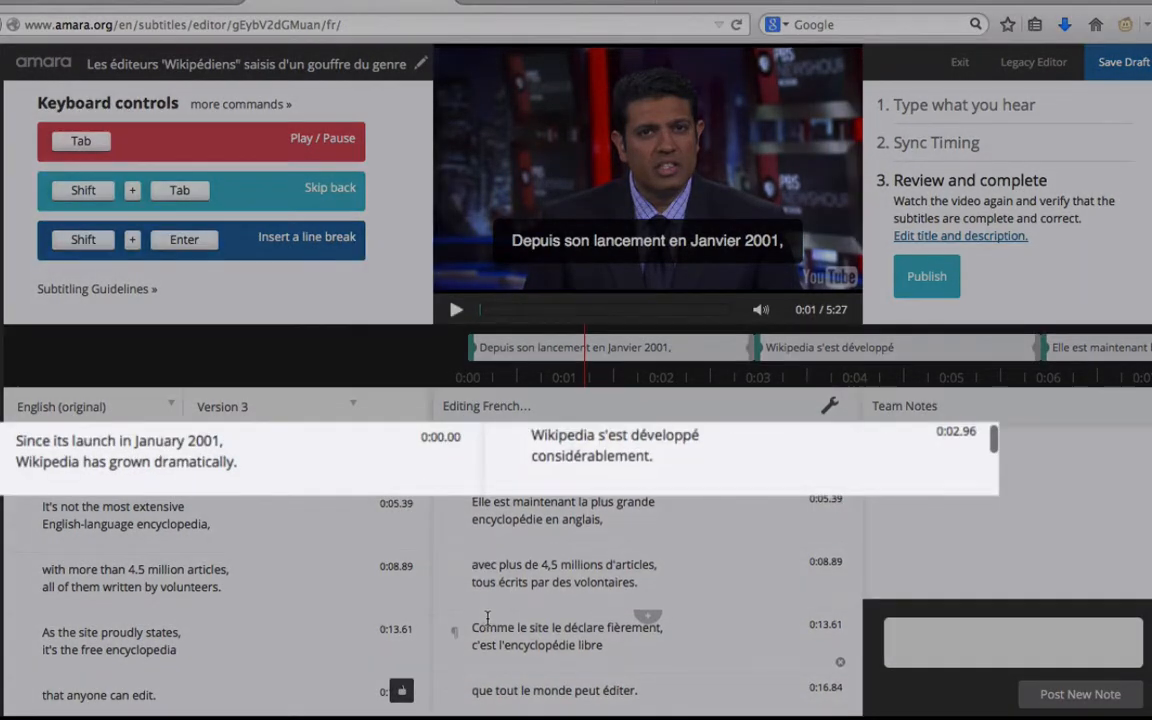
{"action": "scroll", "coordinate": [487, 619], "scroll_direction": "up", "scroll_amount": 1}
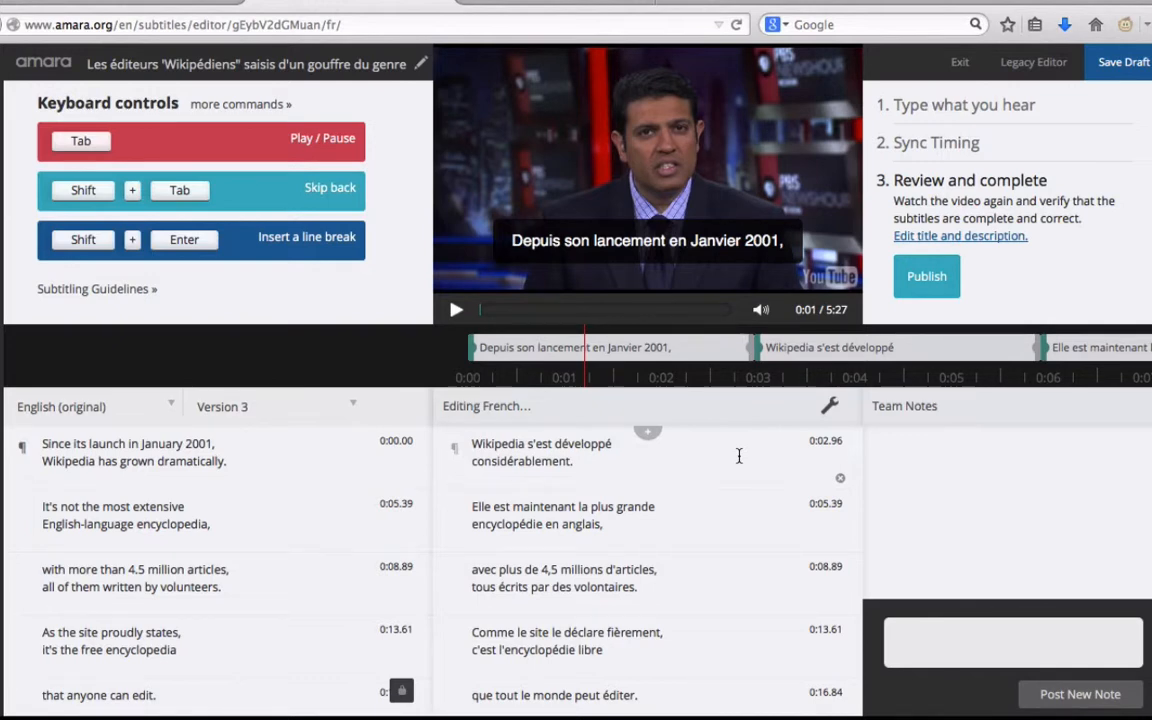
- Set the start of "Wikipedia s'est développé considérablement." to 0:02.57 on the timeline and play the video through that subtitle
{"action": "key", "text": "Tab"}
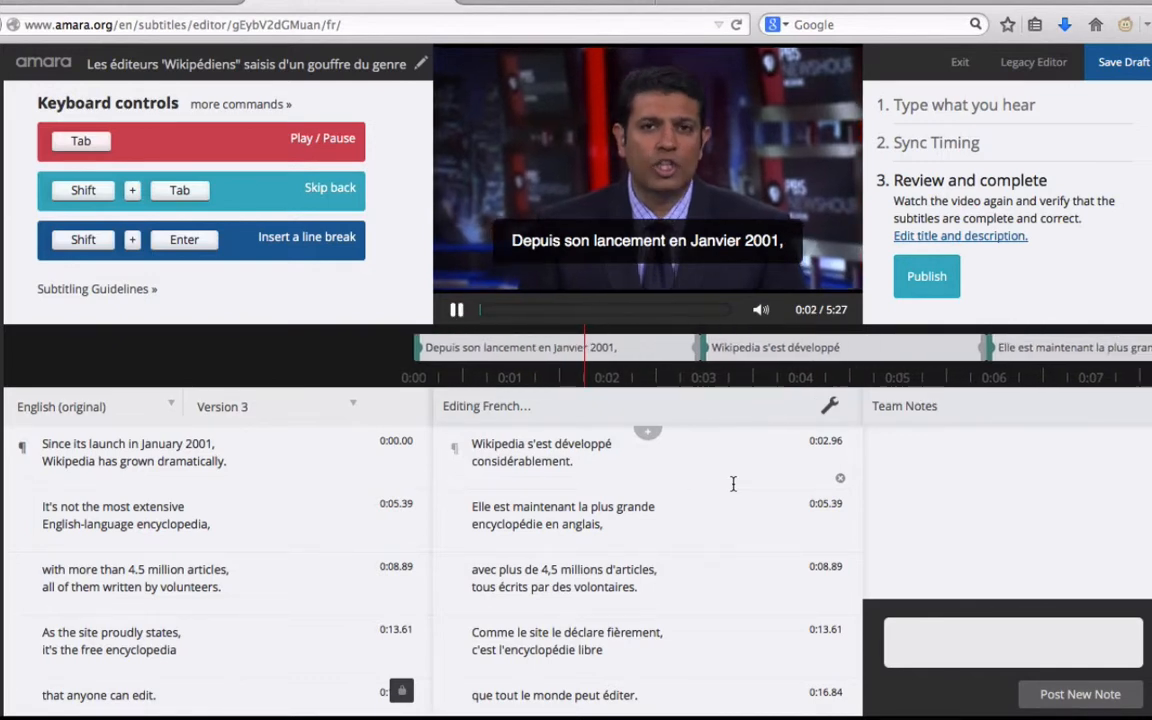
{"action": "key", "text": "Tab"}
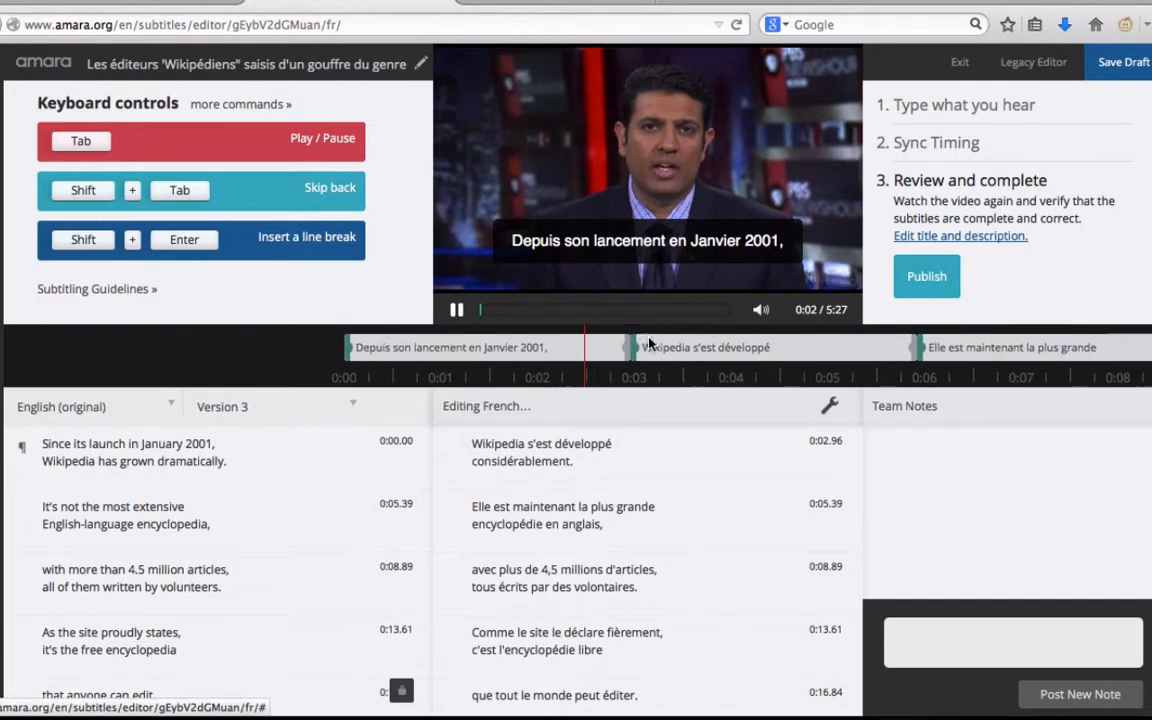
{"action": "left_click_drag", "start_coordinate": [649, 338], "coordinate": [606, 348]}
{"action": "key", "text": "Tab"}
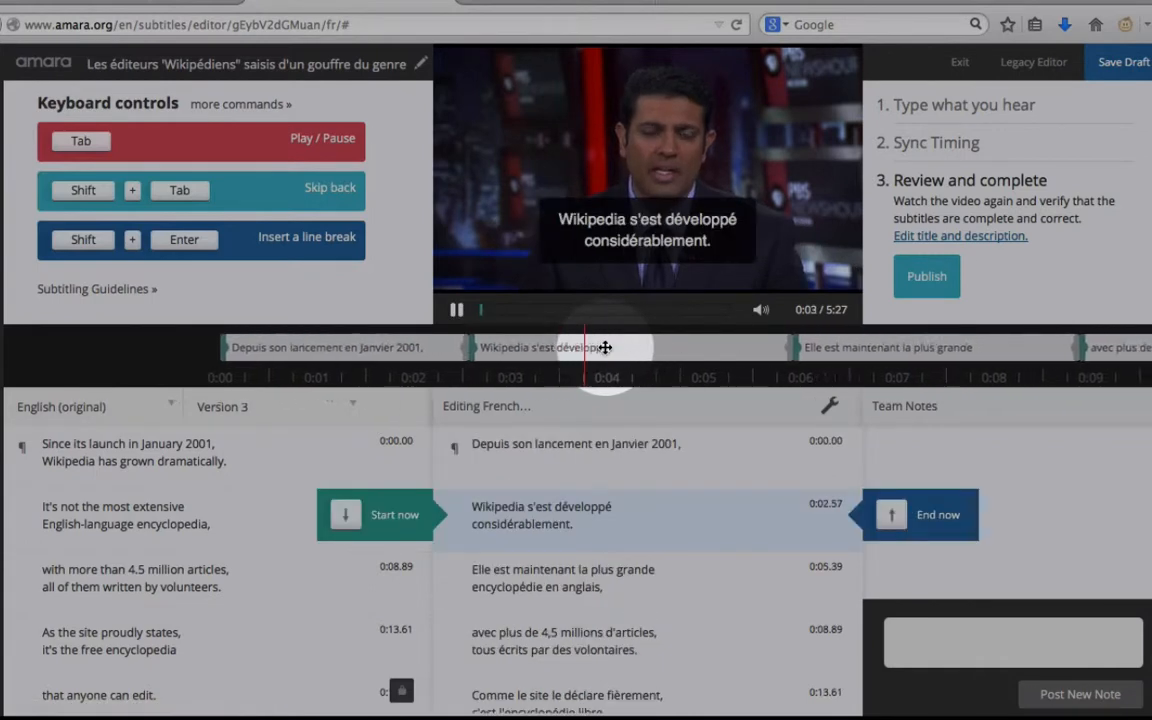
{"action": "key", "text": "Tab"}
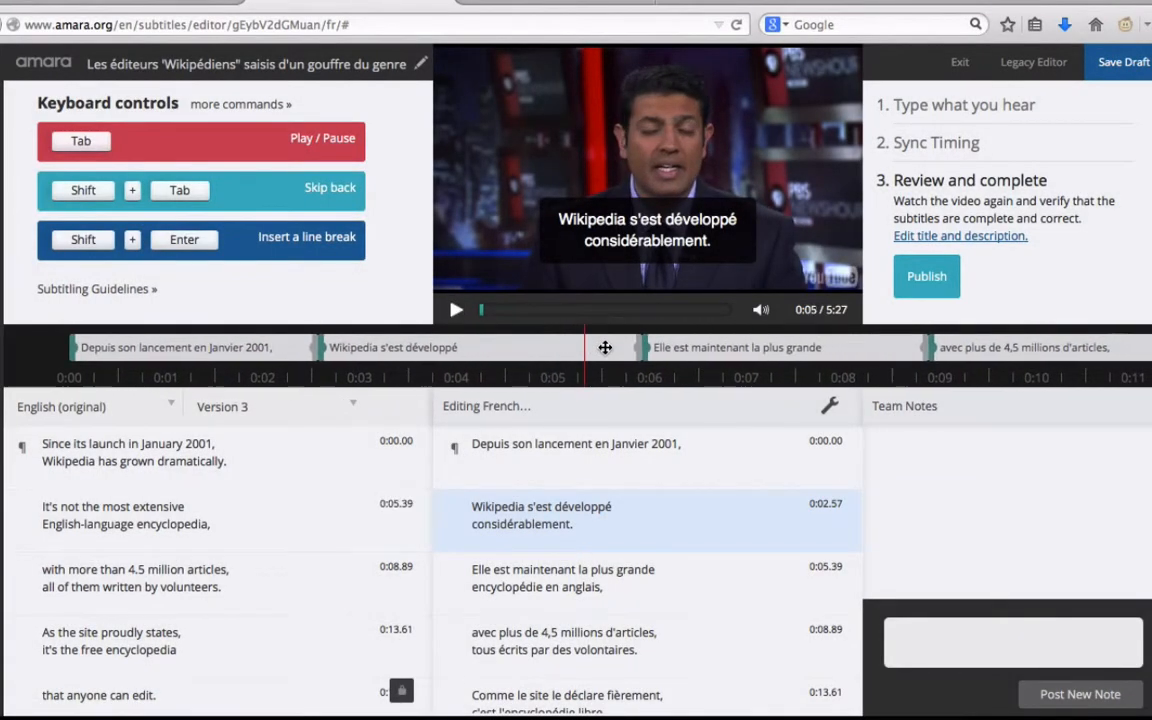
- Shorten "Wikipedia s'est développé considérablement." to end at about 0:05.3 and start "Elle est maintenant la plus grande" at 0:05.51
{"action": "left_click_drag", "start_coordinate": [625, 347], "coordinate": [581, 347]}
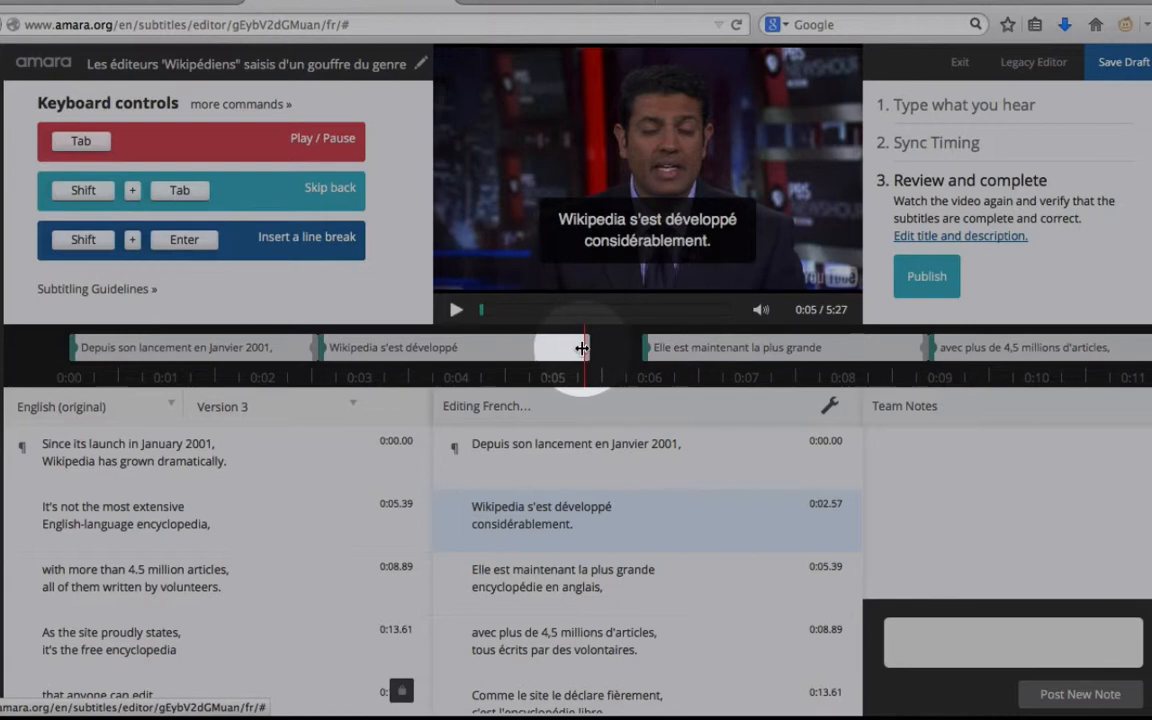
{"action": "key", "text": "Tab"}
{"action": "key", "text": "Tab"}
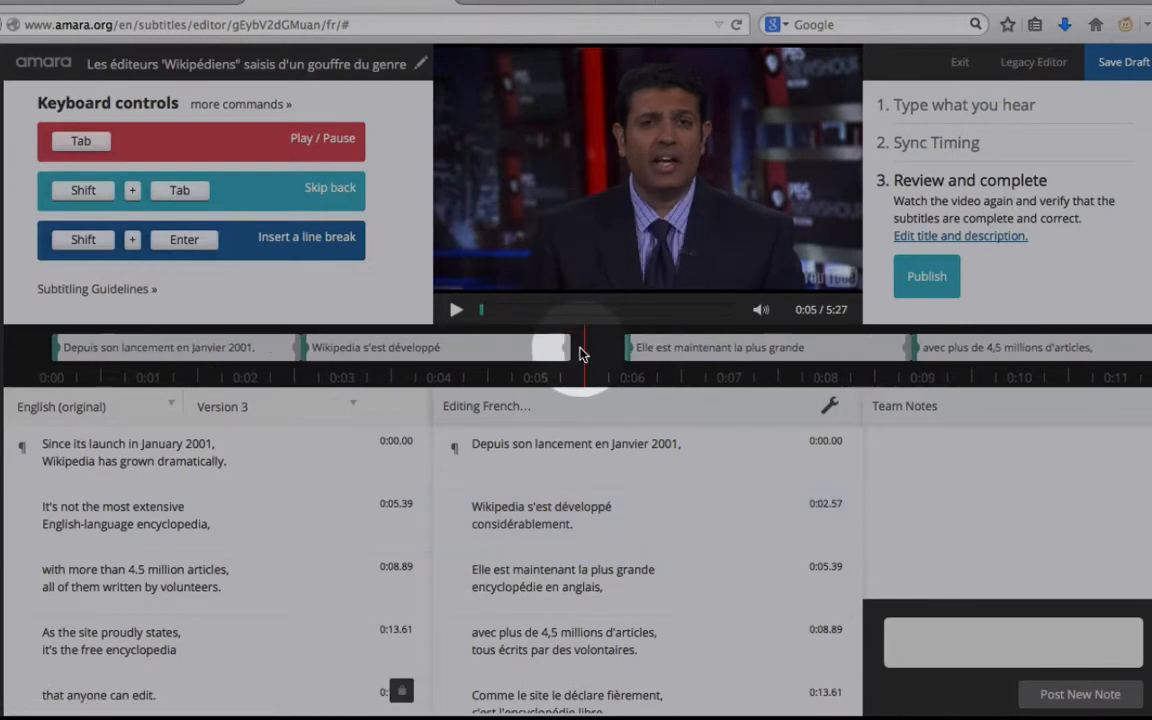
{"action": "key", "text": "Down"}
{"action": "left_click_drag", "start_coordinate": [580, 352], "coordinate": [580, 350]}
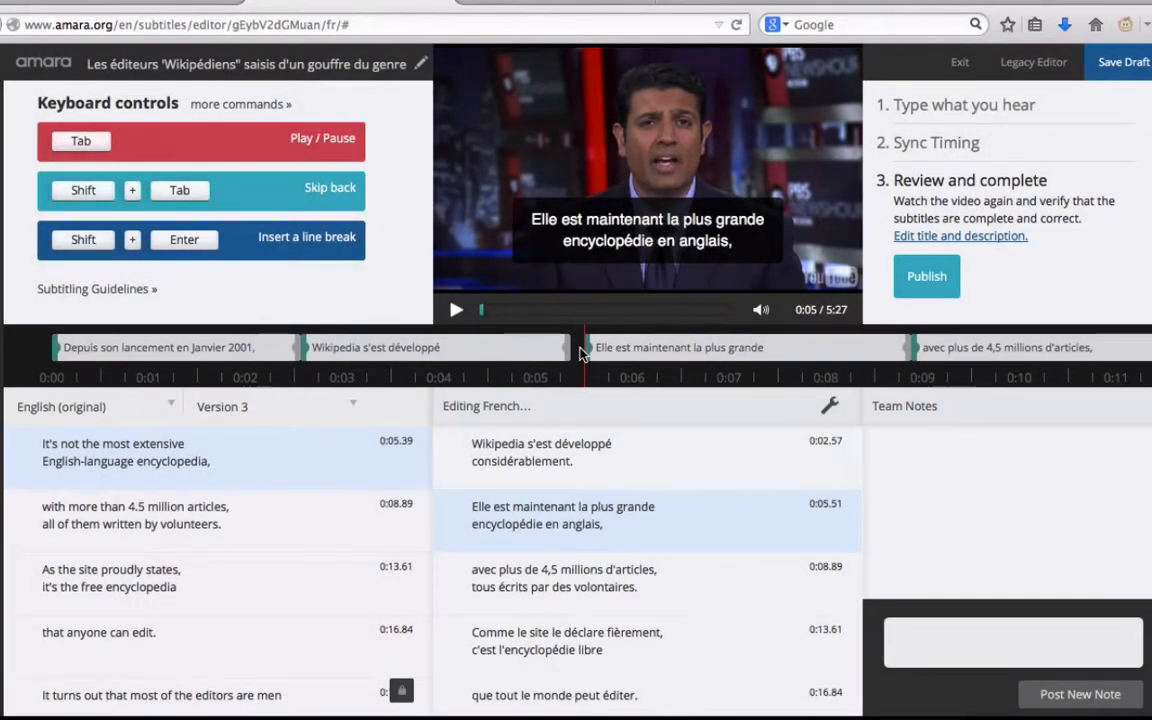
{"action": "scroll", "coordinate": [664, 498], "scroll_direction": "up", "scroll_amount": 1}
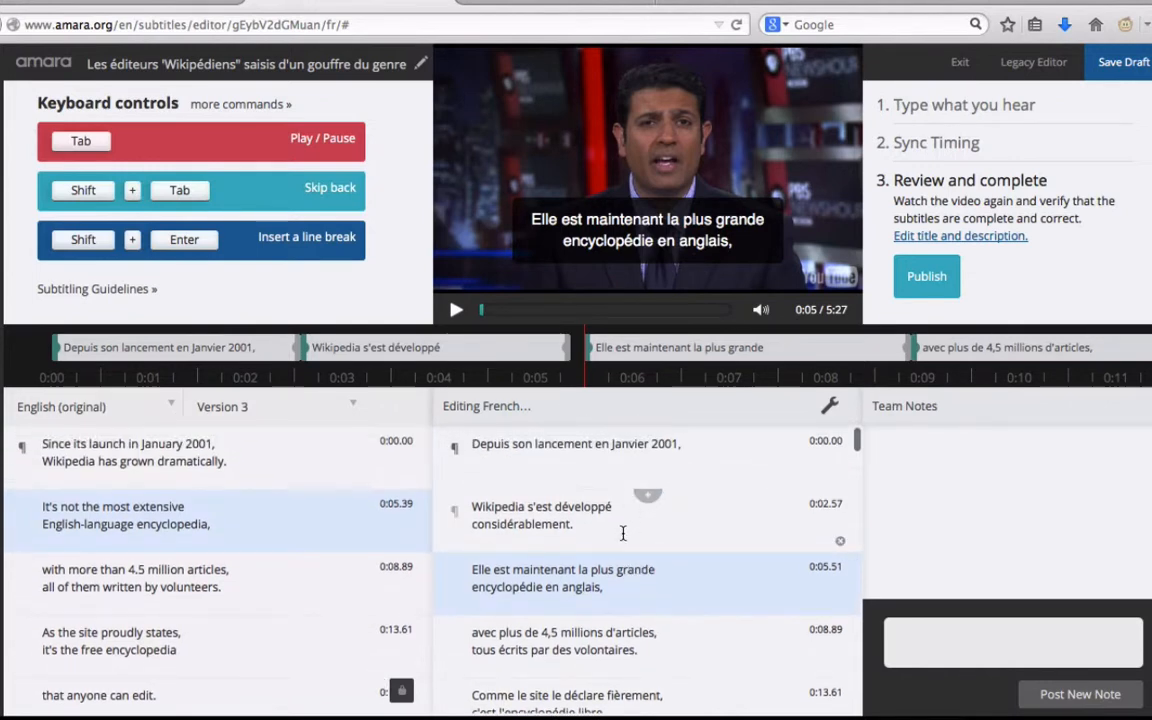